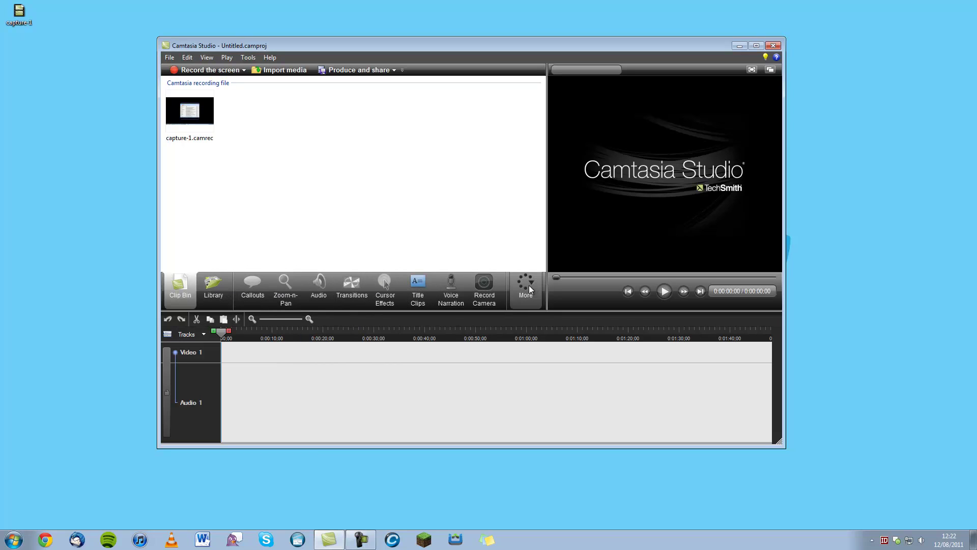
Add the capture-1.camrec recording to the start of the timeline with editing dimensions of 640 x 360.
left_click(197, 128)
left_click_drag(189, 123, 230, 415)
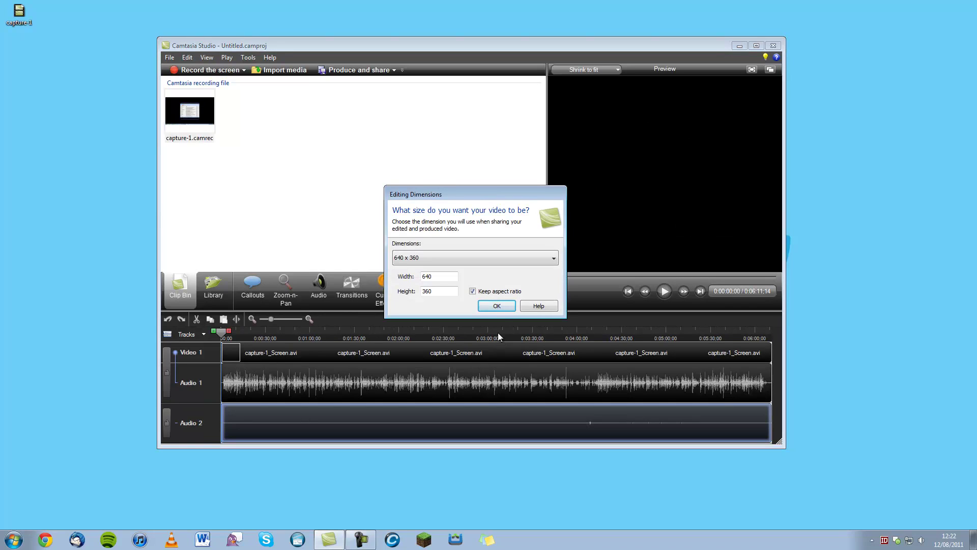
left_click(496, 306)
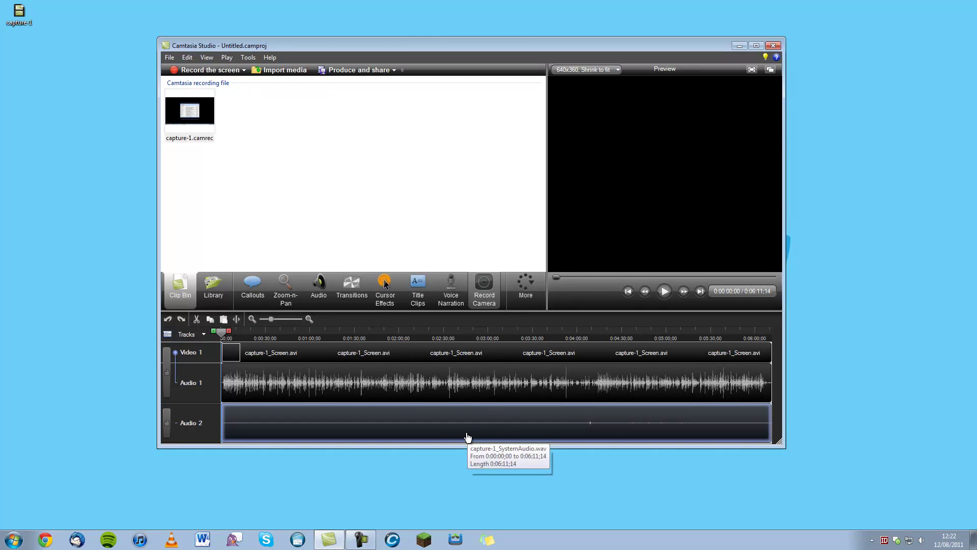
Scrub through the opening seconds of the recording and briefly play it in the preview.
left_click(227, 336)
left_click_drag(227, 336, 232, 336)
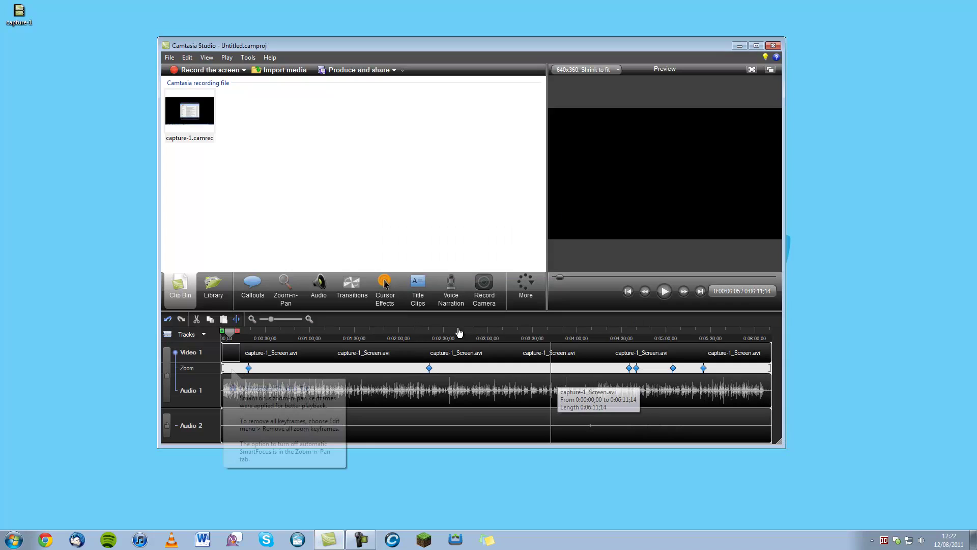
left_click(242, 334)
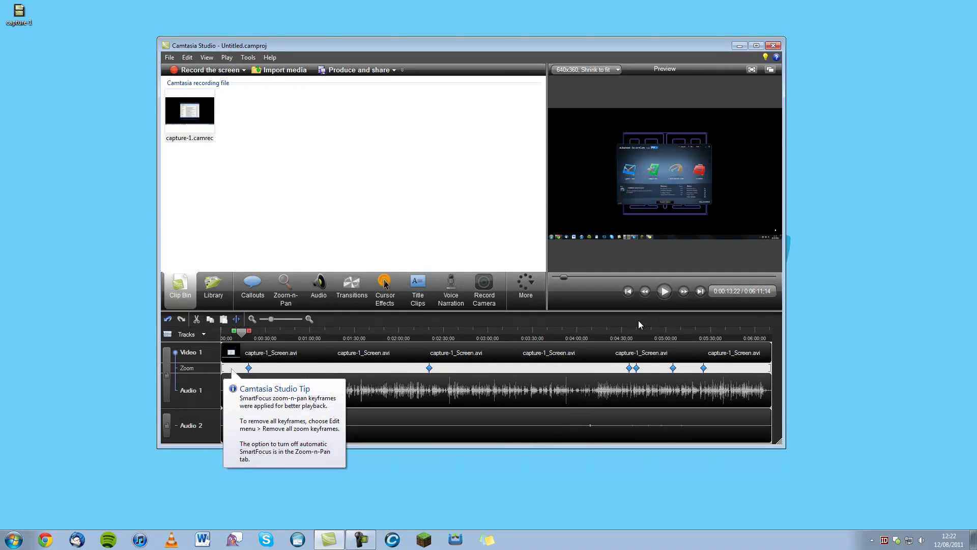
left_click(665, 298)
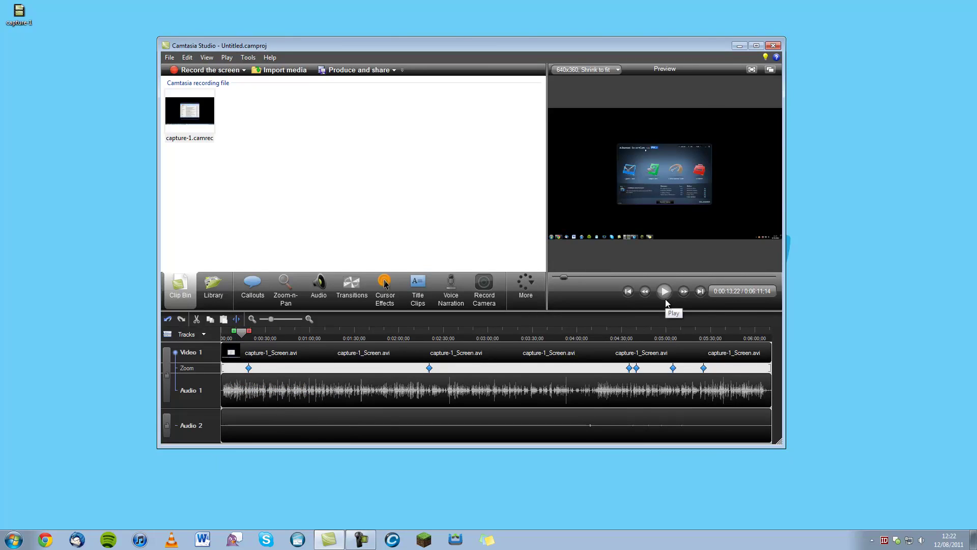
left_click(259, 351)
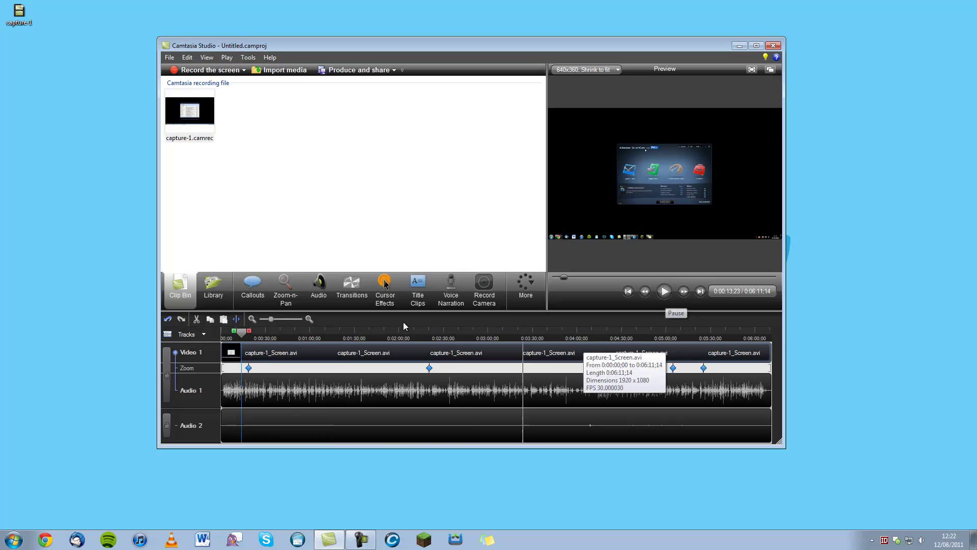
Edit the first zoom keyframe, tightening its frame to 124% scale and setting its duration to 0.50 seconds.
left_click(309, 320)
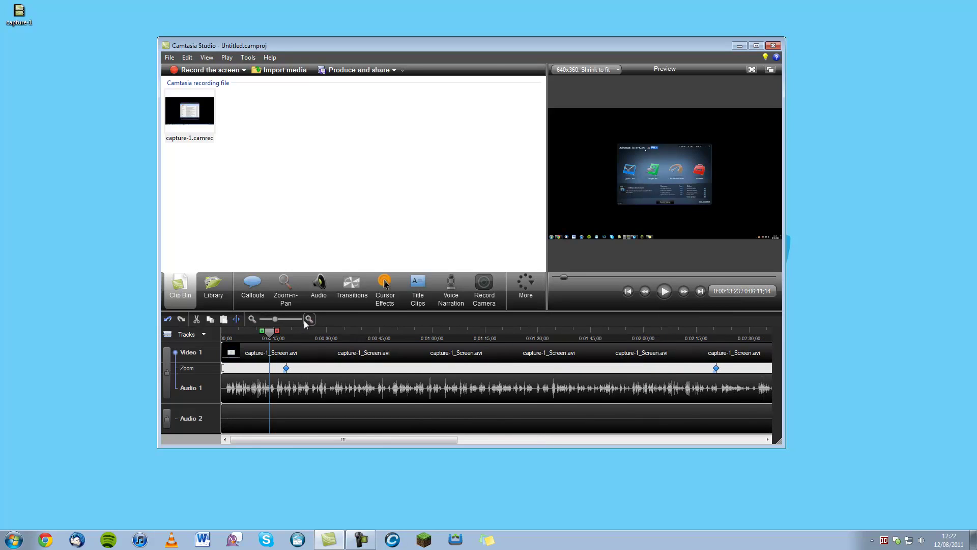
left_click(286, 370)
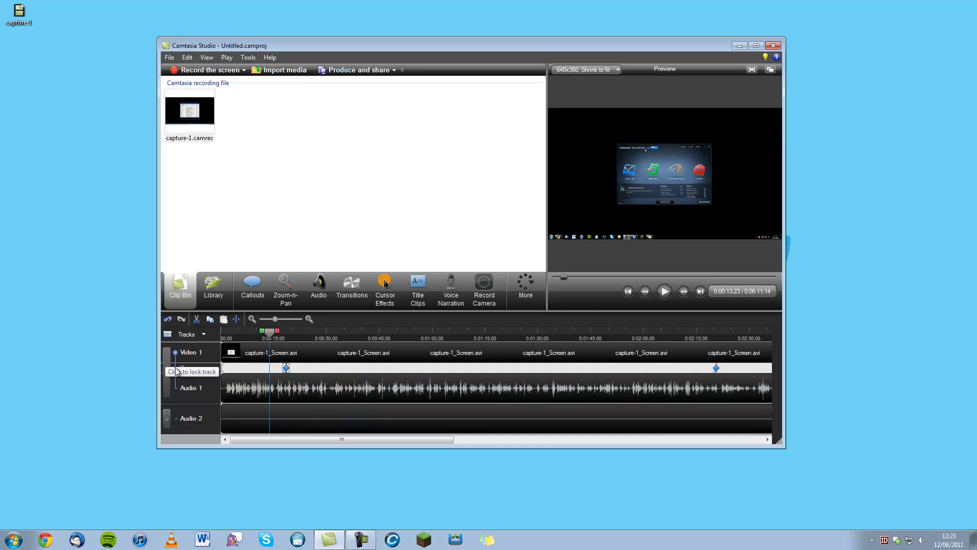
double_click(281, 370)
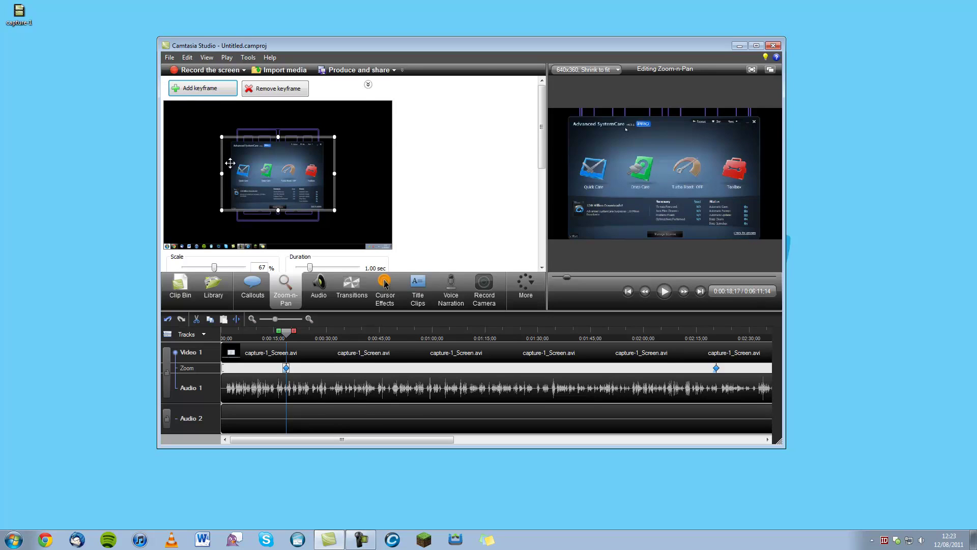
left_click_drag(285, 334, 276, 334)
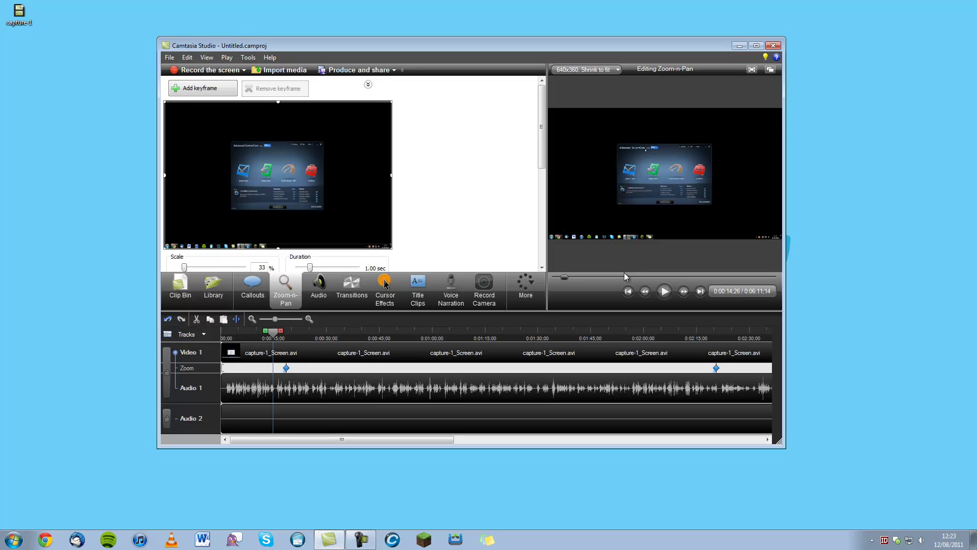
left_click(287, 368)
left_click(287, 368)
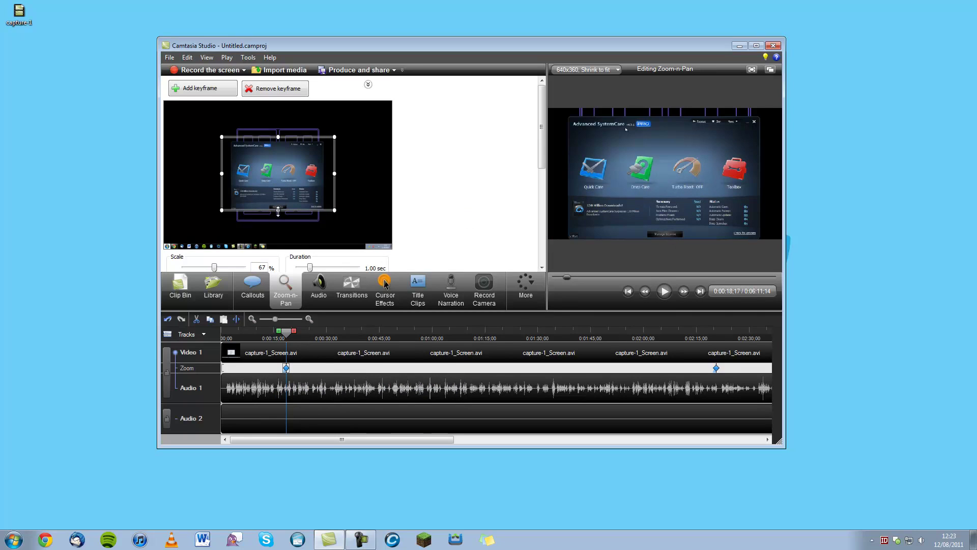
left_click_drag(278, 211, 279, 177)
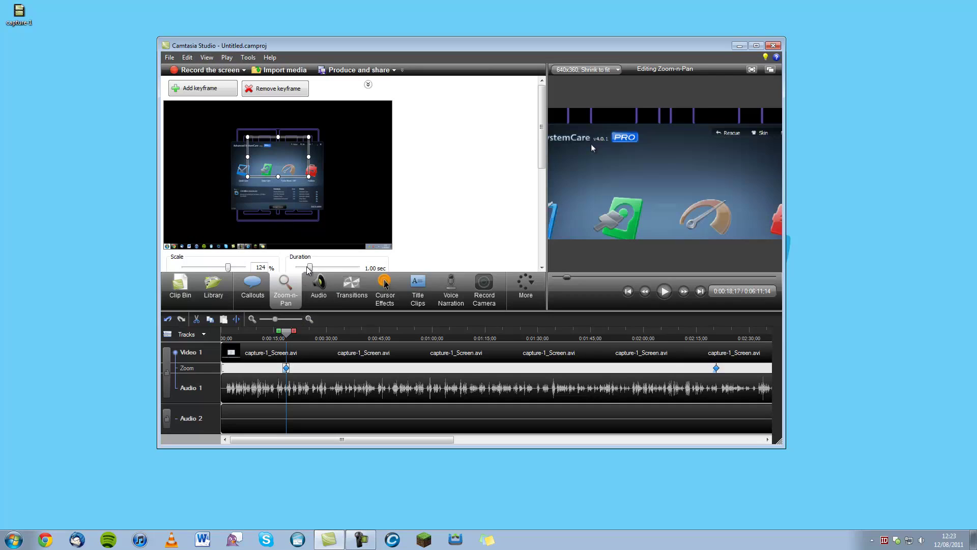
left_click_drag(309, 267, 304, 268)
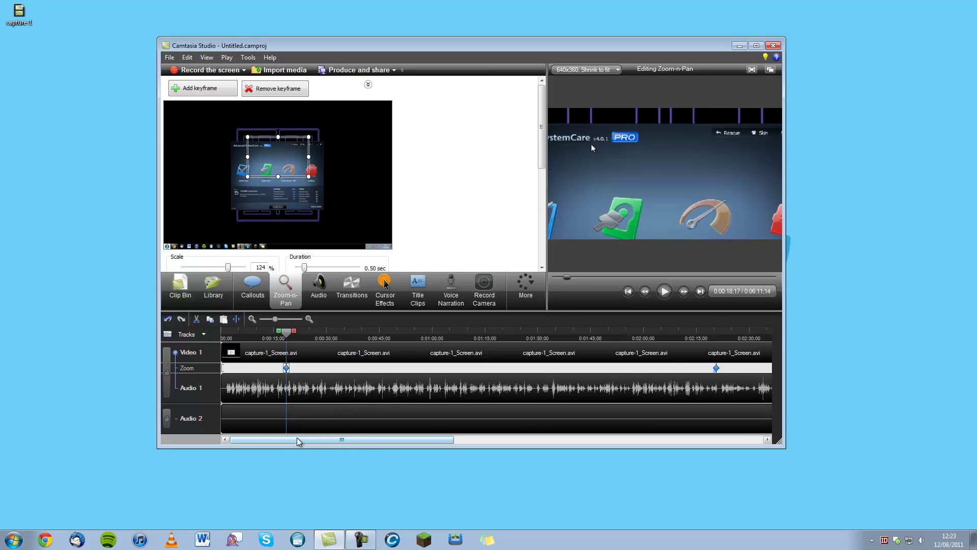
Add a right-pointing arrow callout at the first zoom keyframe.
left_click(259, 294)
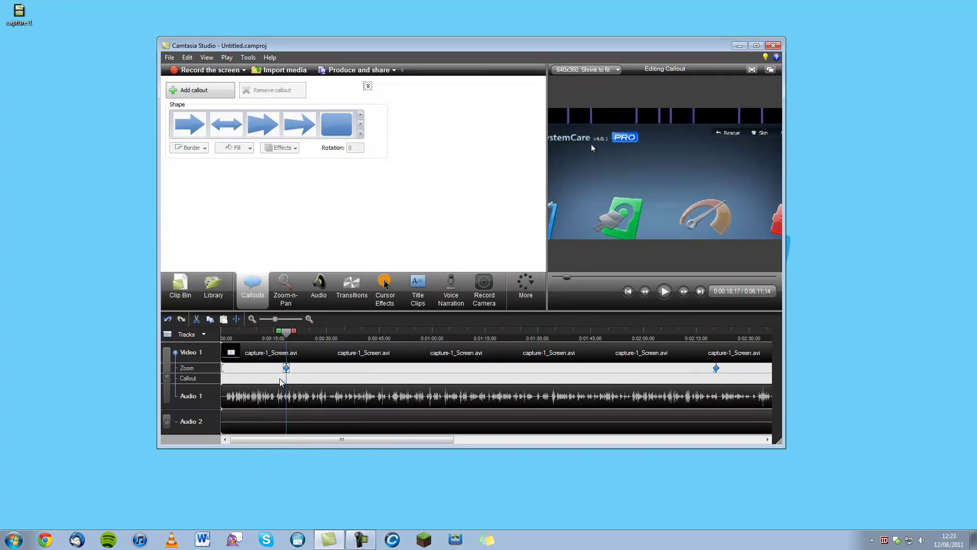
left_click(200, 123)
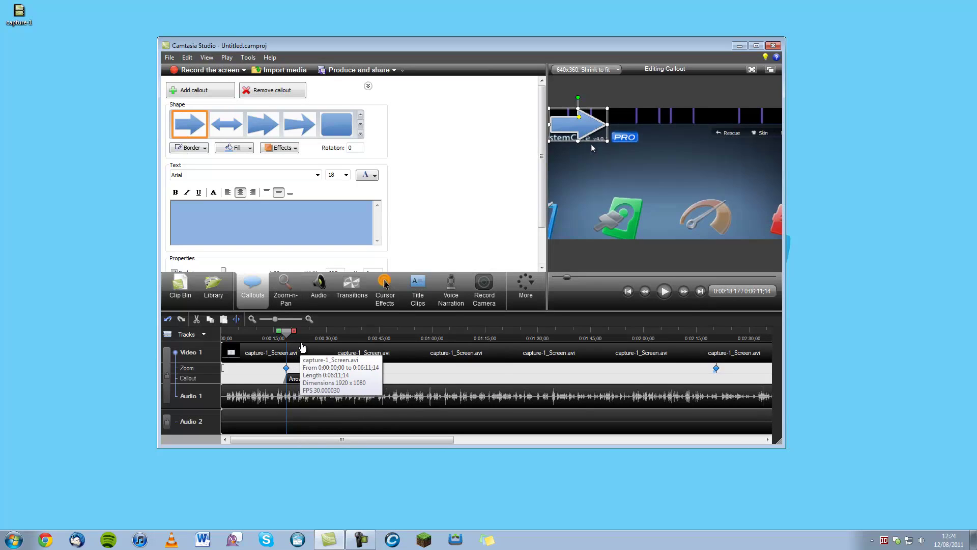
Lower the volume level of the whole clip on the Audio 1 track.
left_click(319, 288)
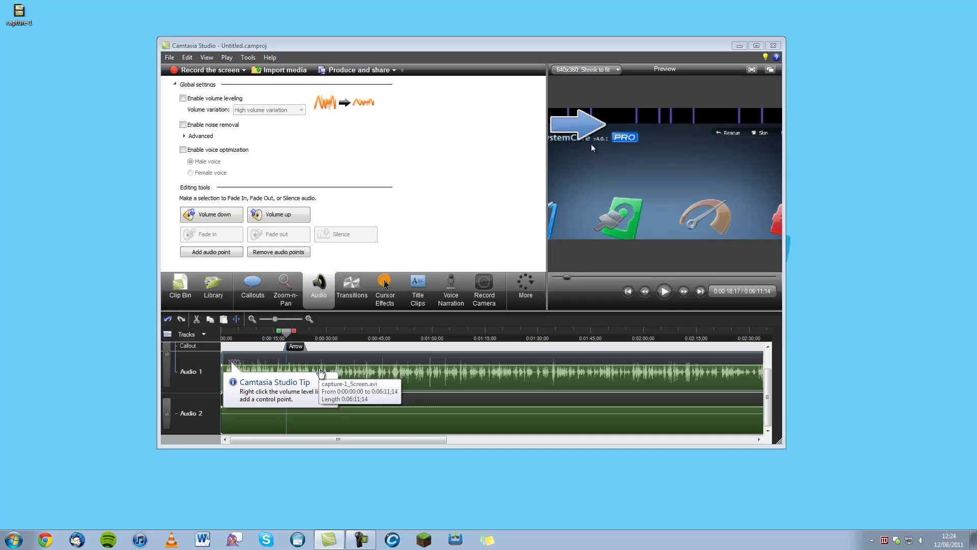
left_click(336, 376)
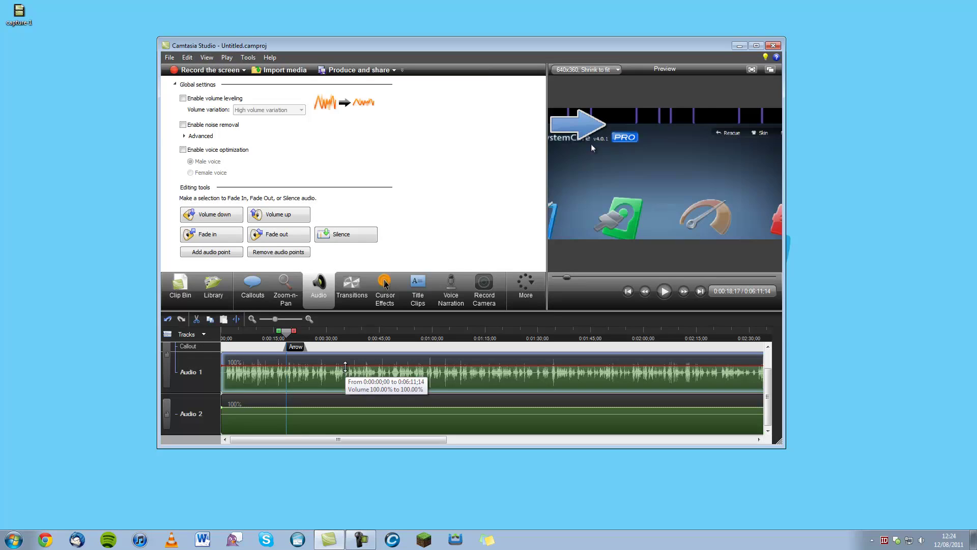
left_click_drag(345, 366, 345, 379)
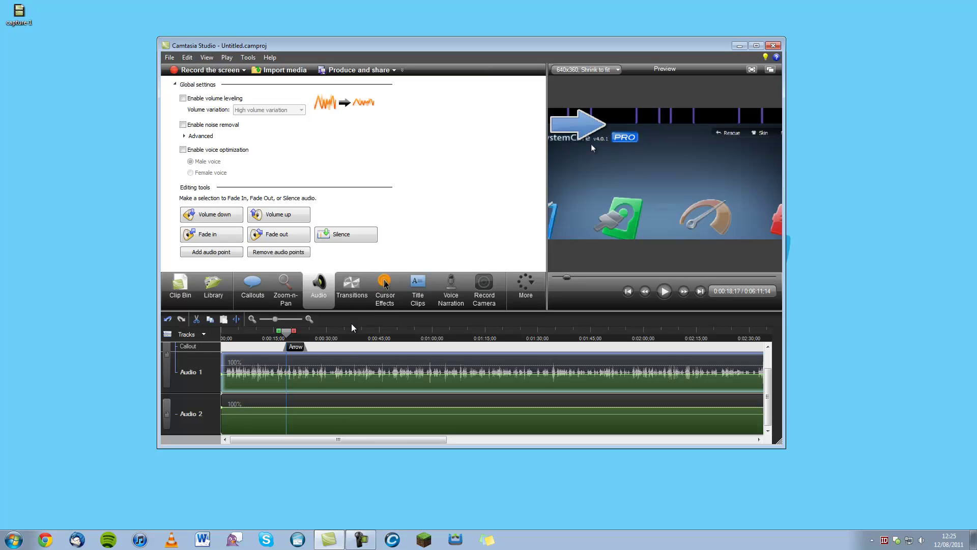
Apply the Highlight effect to the mouse cursor and keep the cursor size at 1.00.
left_click(377, 301)
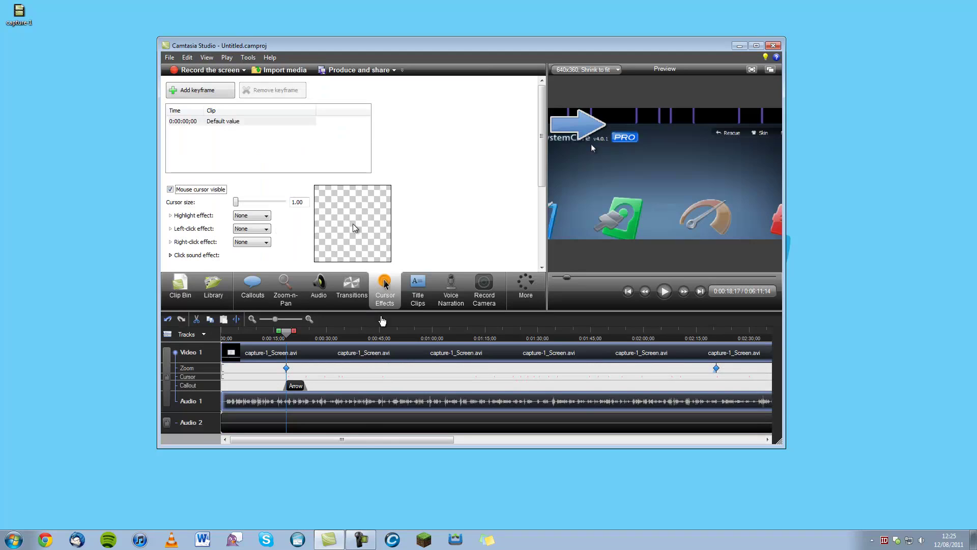
left_click(319, 378)
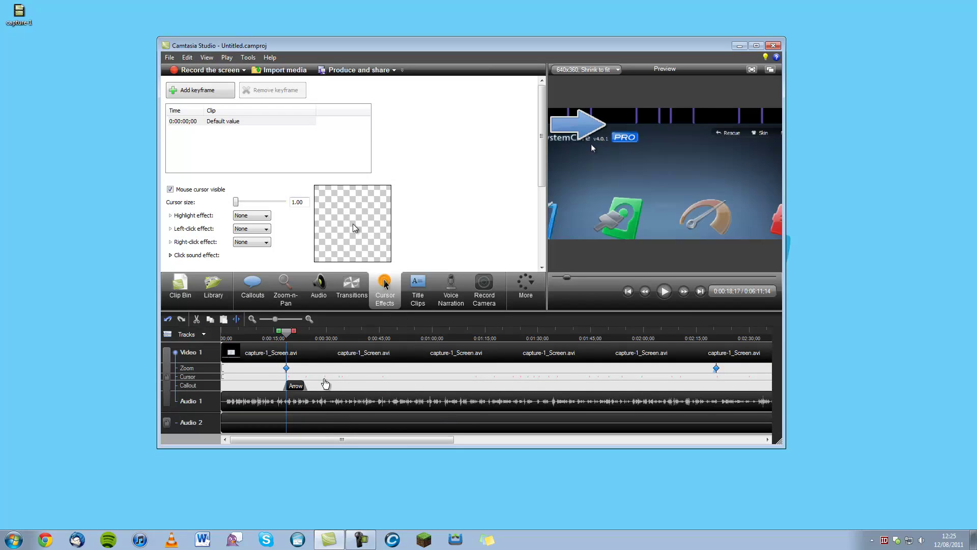
left_click(265, 217)
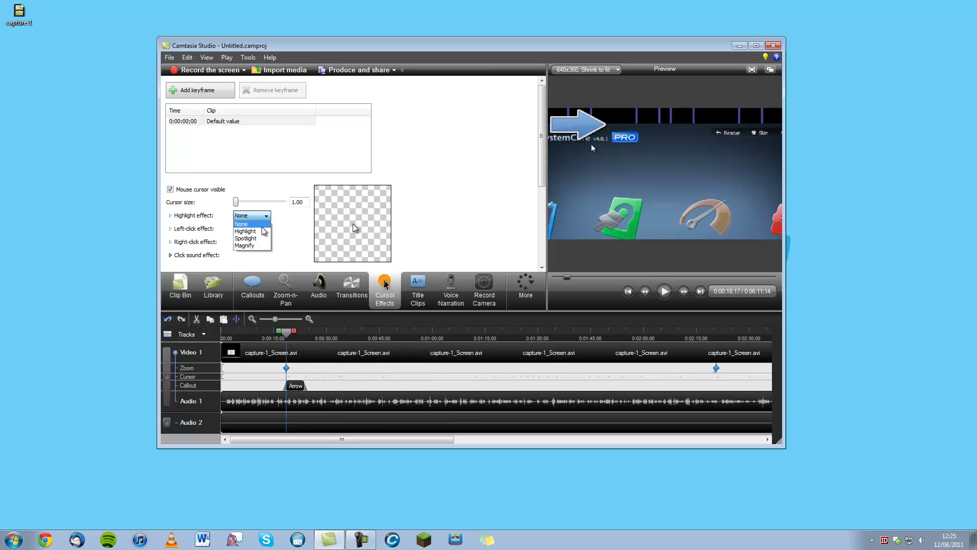
left_click(249, 231)
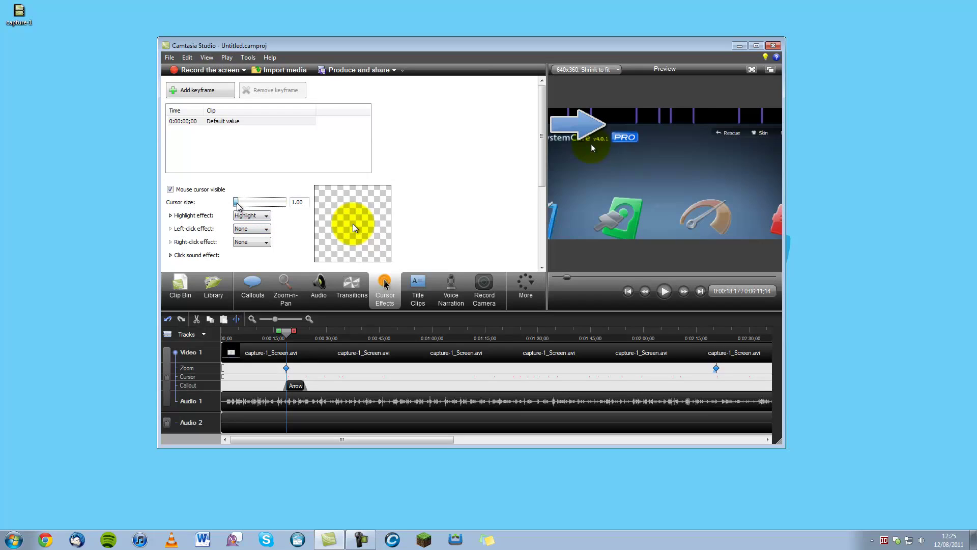
left_click_drag(262, 208, 230, 208)
Try the Warp, Rings and Ripple left-click cursor effects, leaving both the left-click and right-click effects at None.
left_click(241, 229)
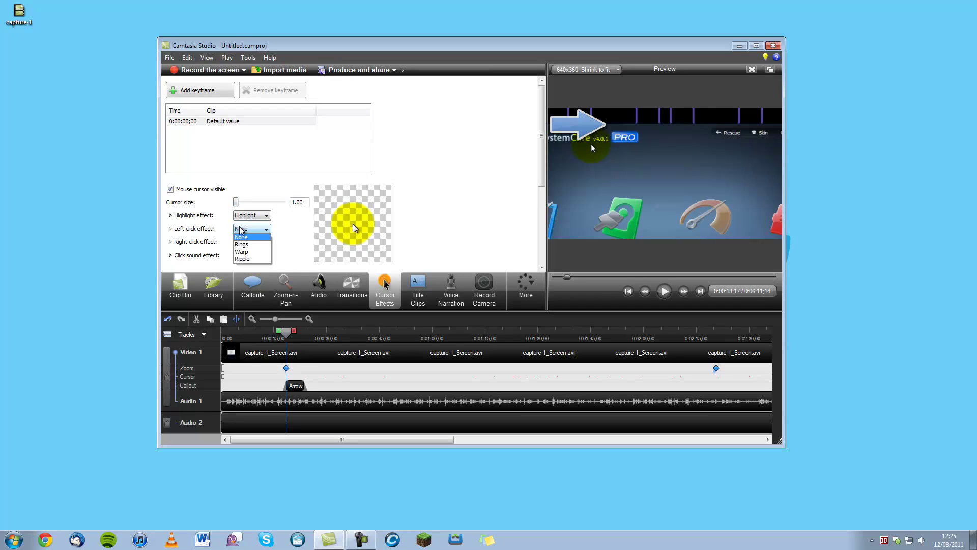
left_click(250, 251)
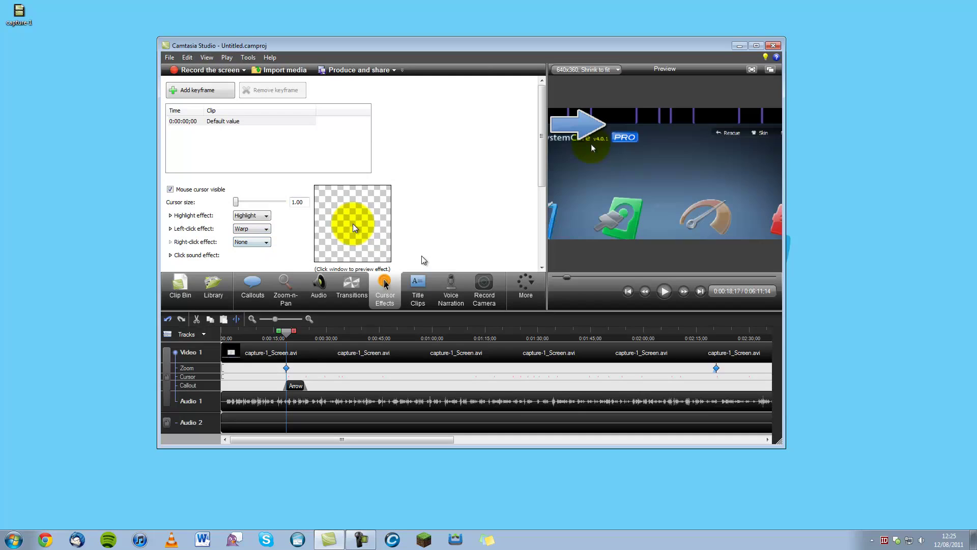
left_click(266, 230)
left_click(262, 246)
left_click(266, 229)
left_click(256, 259)
left_click(262, 229)
left_click(255, 237)
left_click(257, 242)
left_click(253, 249)
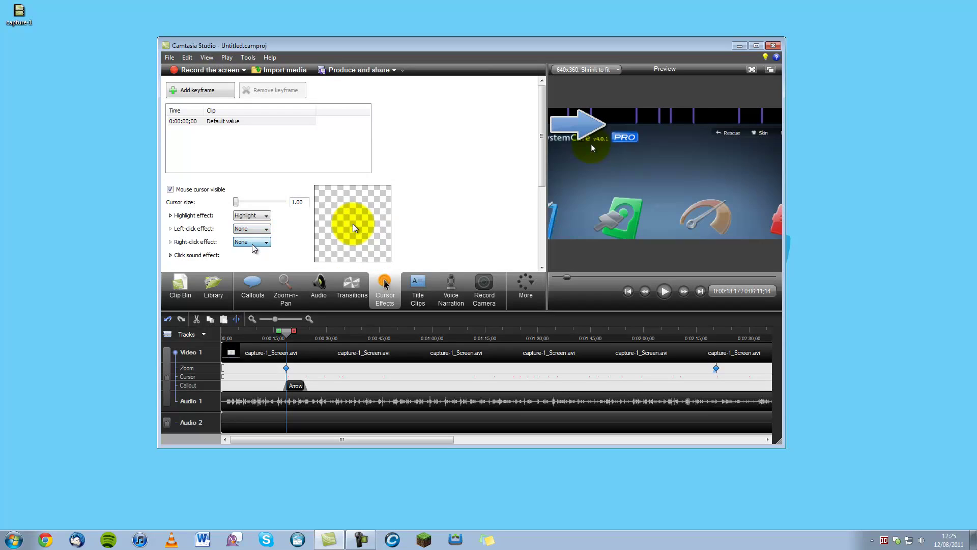
Preview the Mouse click sound for left clicks, and set the left-click sound effect to Laptop click.
left_click(171, 255)
left_click_drag(541, 176, 537, 222)
left_click(218, 183)
left_click(224, 199)
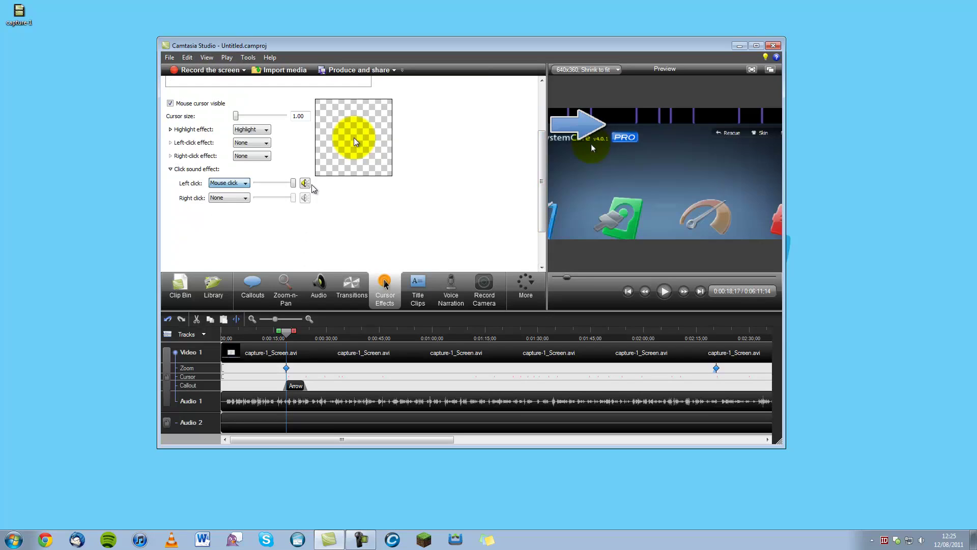
left_click(305, 183)
left_click(242, 183)
left_click(311, 184)
left_click_drag(541, 222, 542, 202)
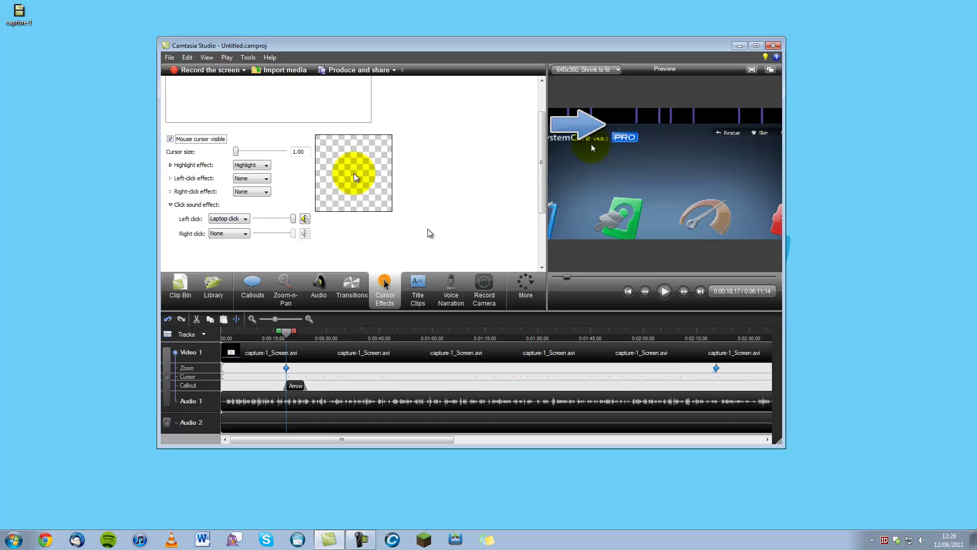
Add a title clip containing the text "sdsdsd".
left_click(414, 302)
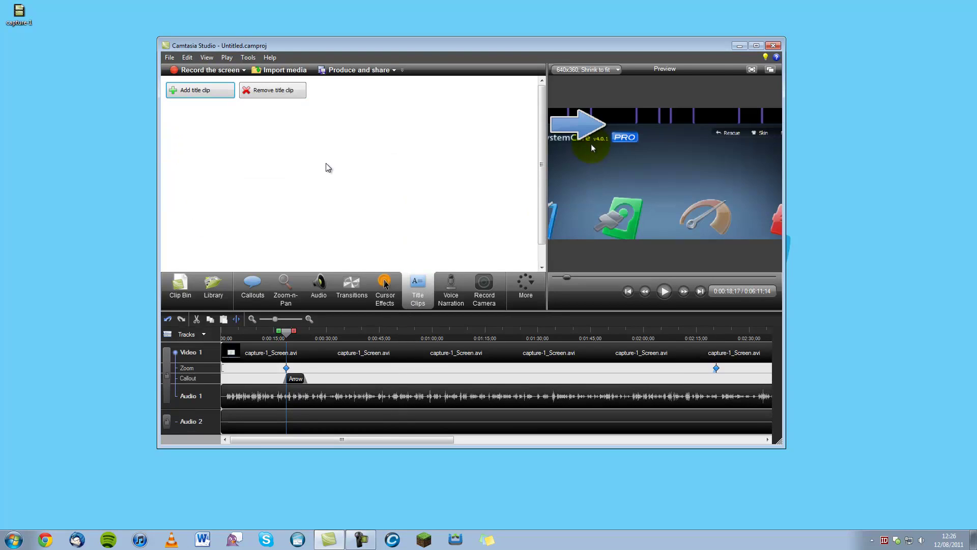
left_click(223, 97)
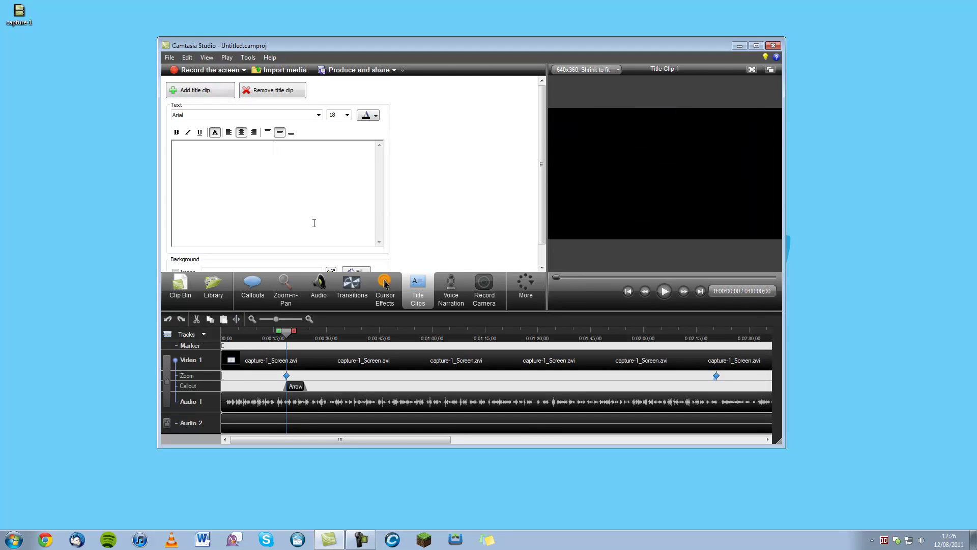
left_click(313, 227)
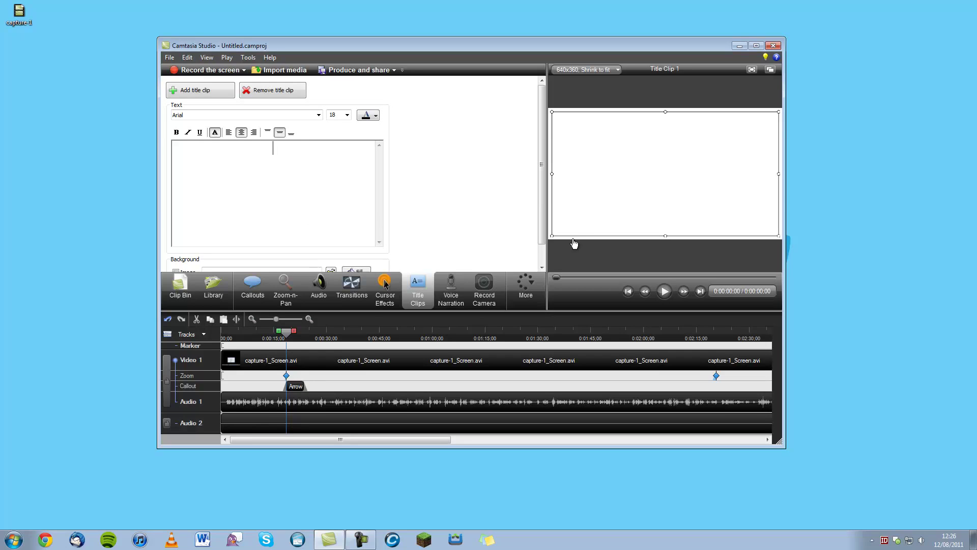
type("sdsdsd")
left_click(331, 383)
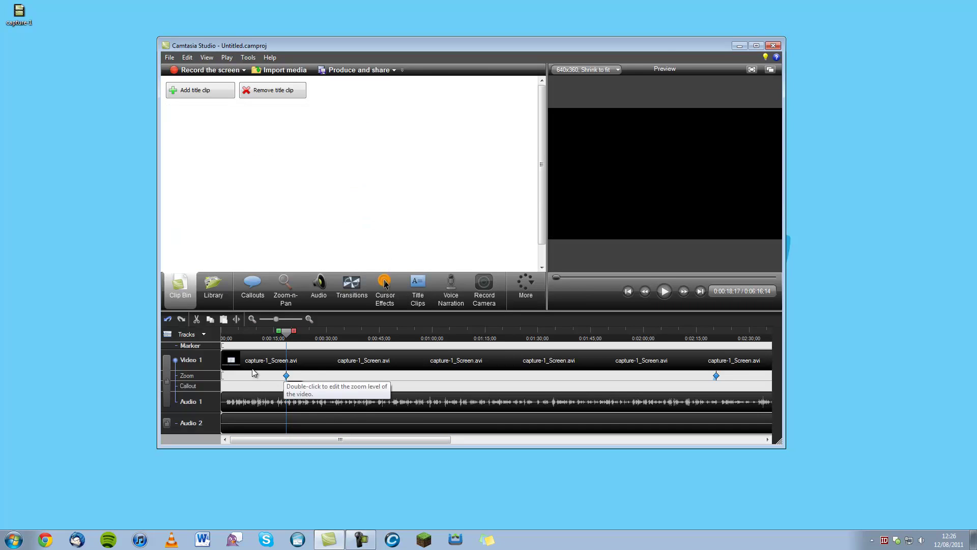
Place the playhead about 12 seconds into the timeline and view the voice narration and camera recording options.
left_click(268, 339)
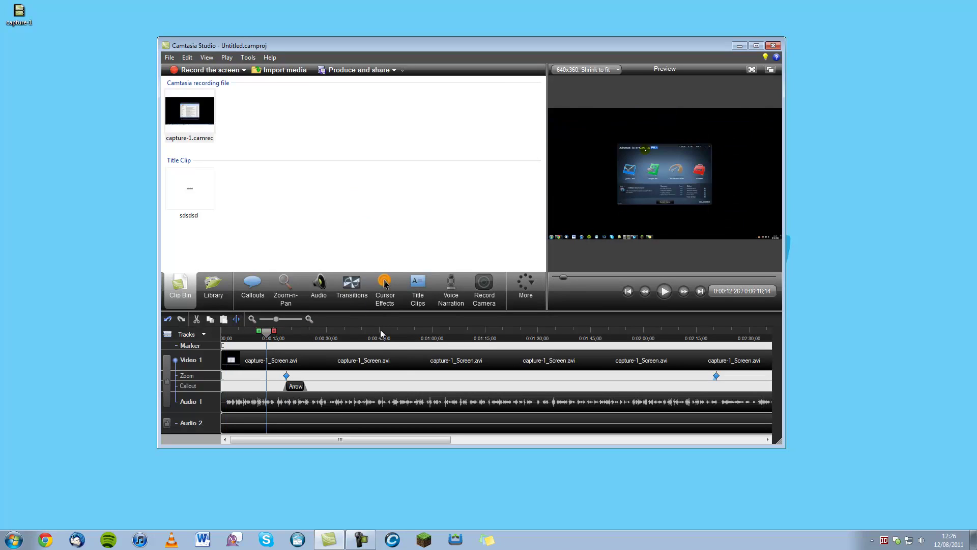
left_click(451, 293)
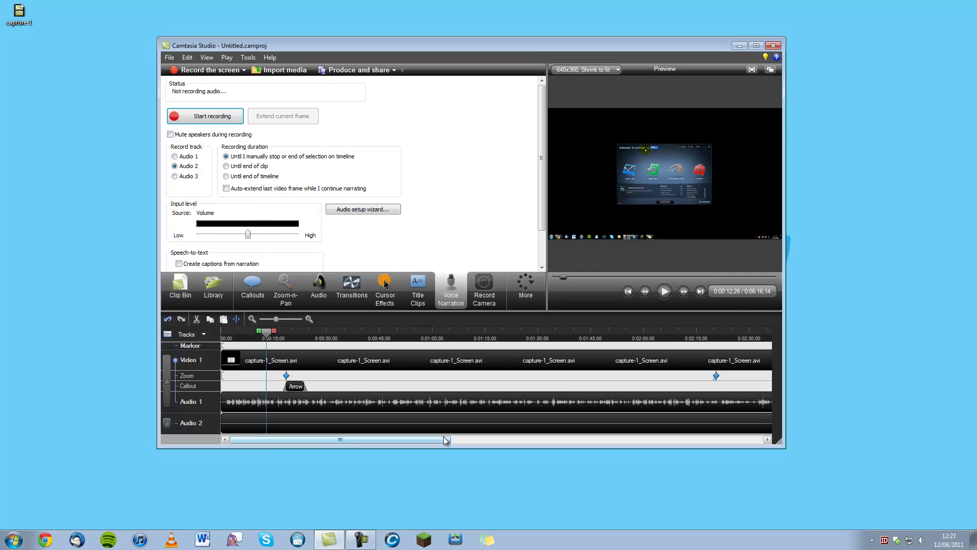
left_click(479, 298)
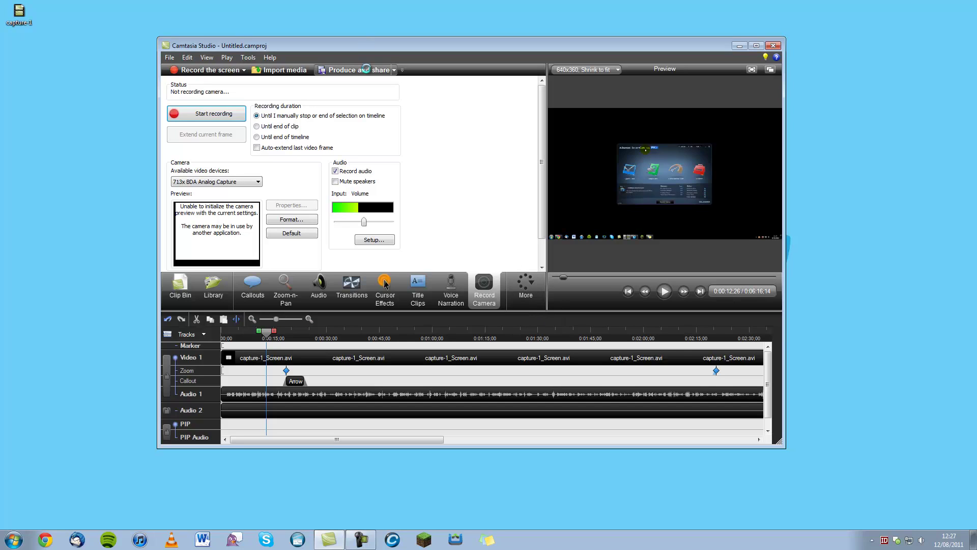
Start producing the video and try the Blog production preset, leaving the Web preset selected.
left_click(382, 73)
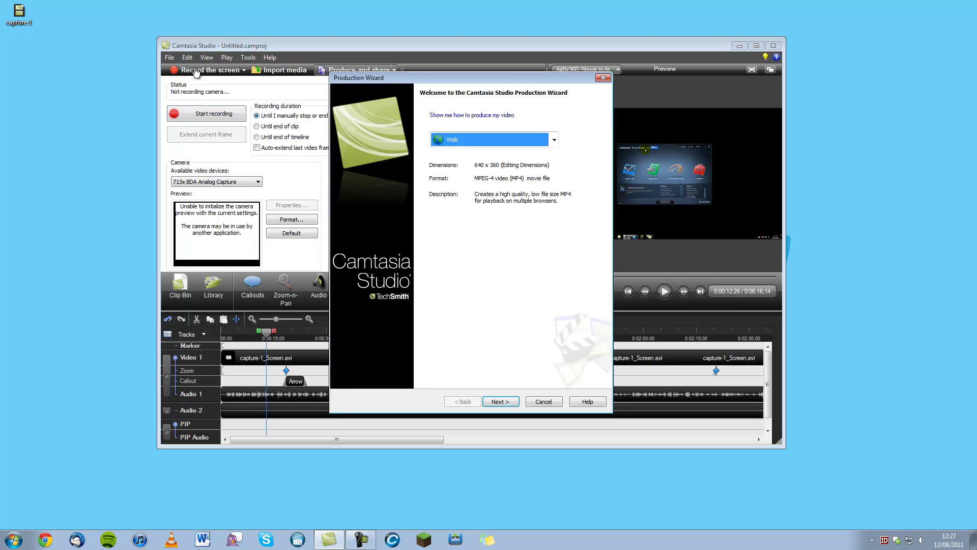
left_click(457, 140)
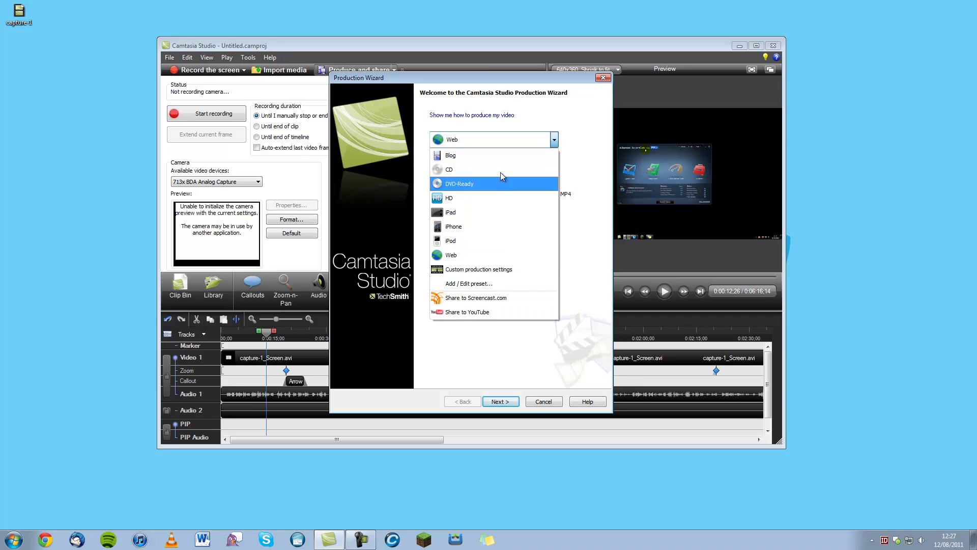
left_click(500, 157)
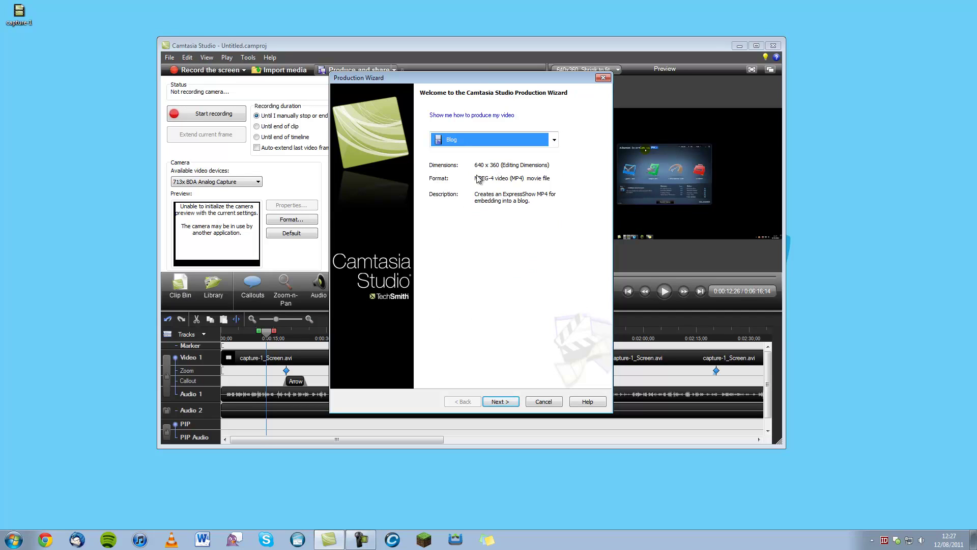
left_click(517, 145)
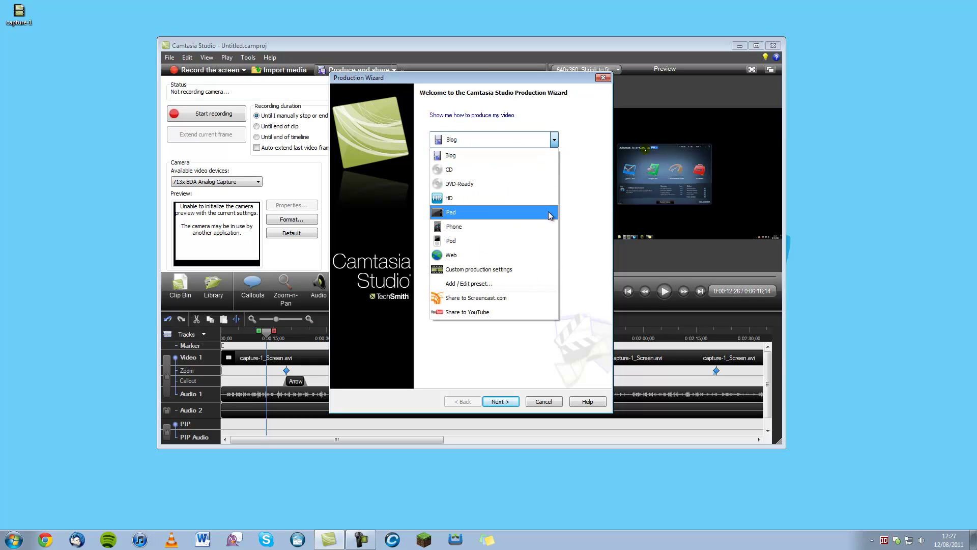
left_click(520, 254)
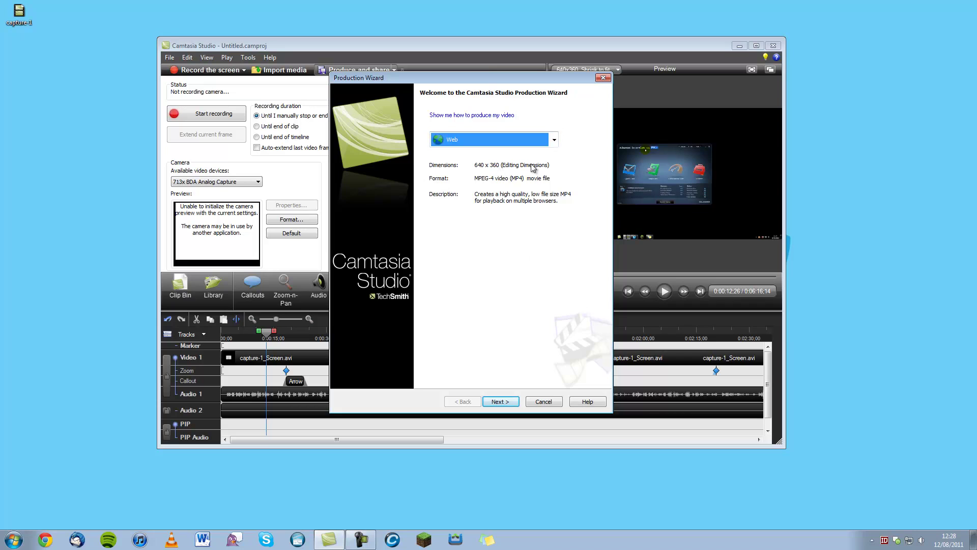
Examine the Web preset's production details in the preset manager.
left_click(554, 139)
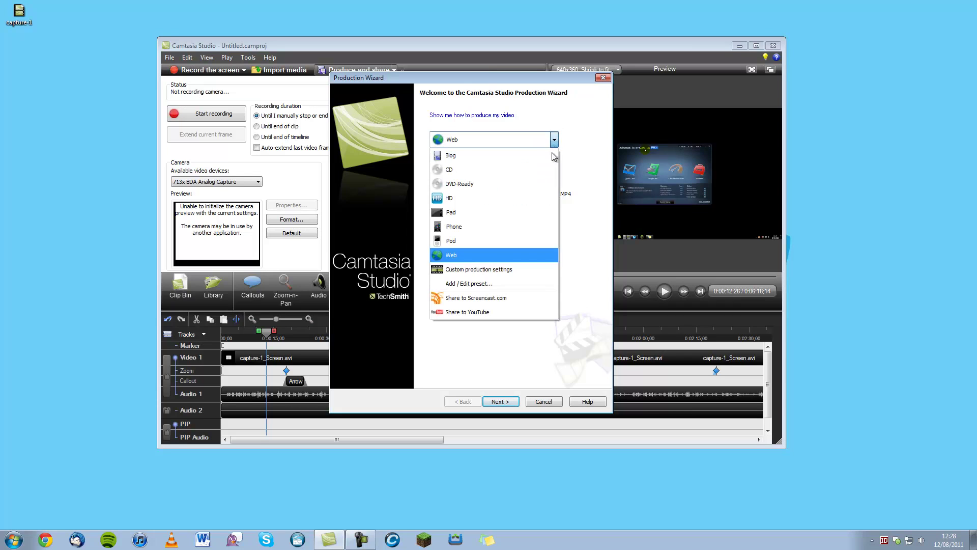
left_click(527, 283)
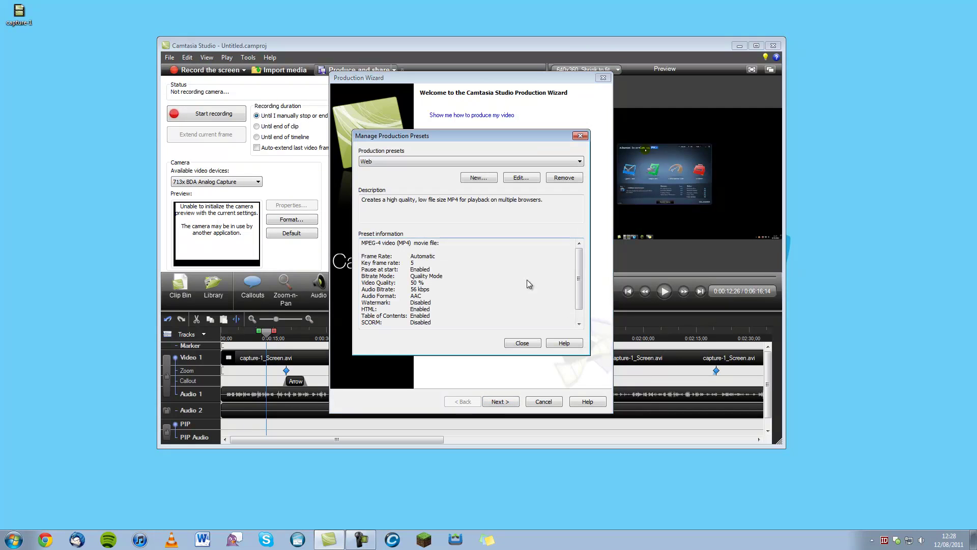
left_click(538, 344)
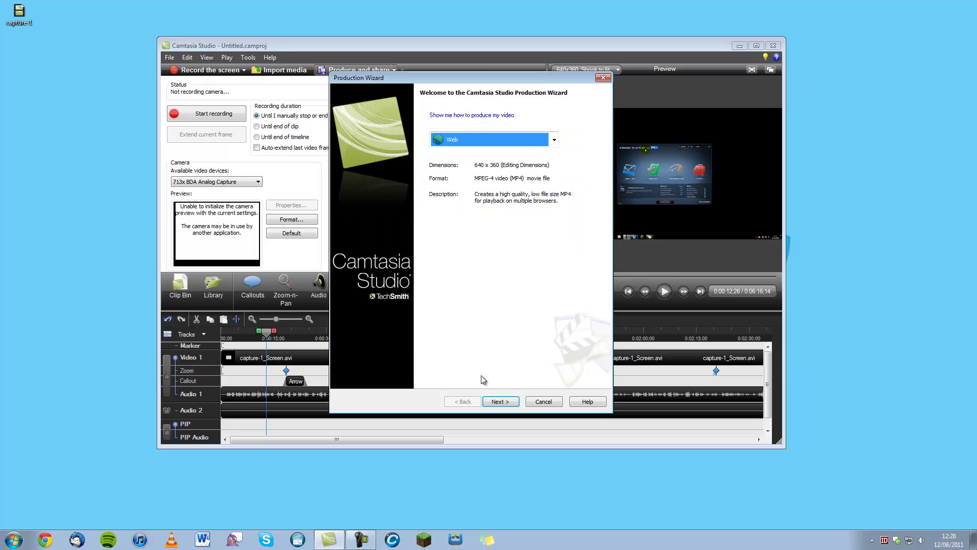
Start rendering the video with the Web preset as Untitled on the desktop, and cancel the rendering and the production.
left_click(502, 402)
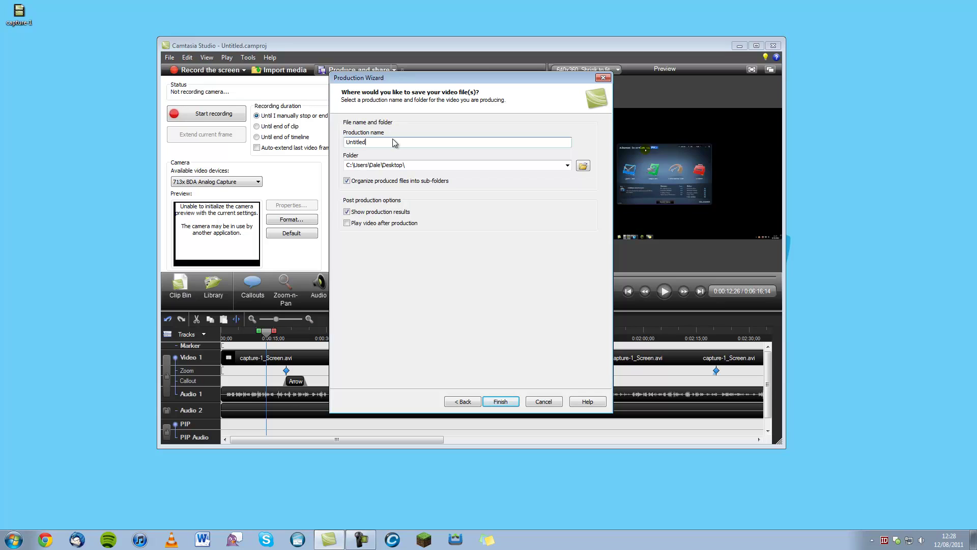
left_click(514, 404)
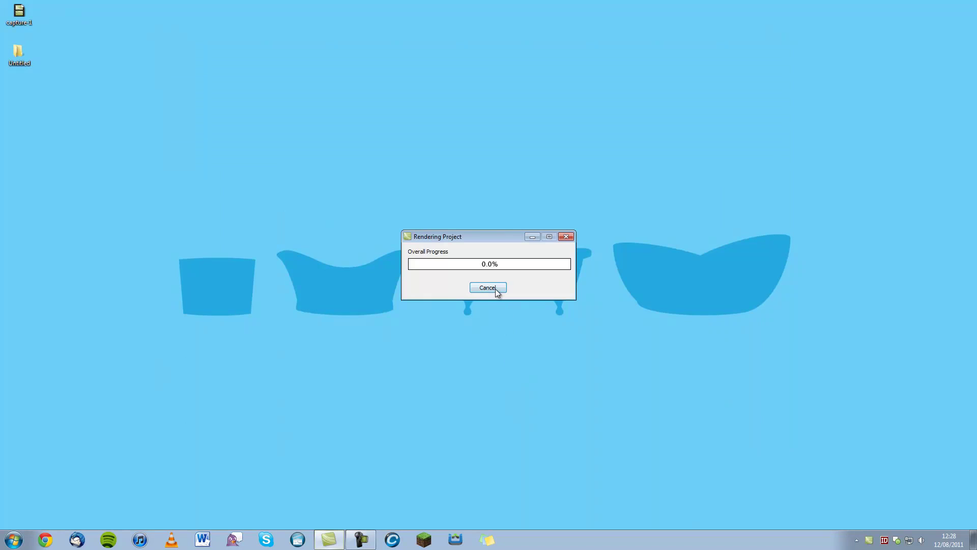
left_click(496, 289)
left_click(528, 295)
left_click(491, 289)
left_click(499, 293)
mouse_move(359, 539)
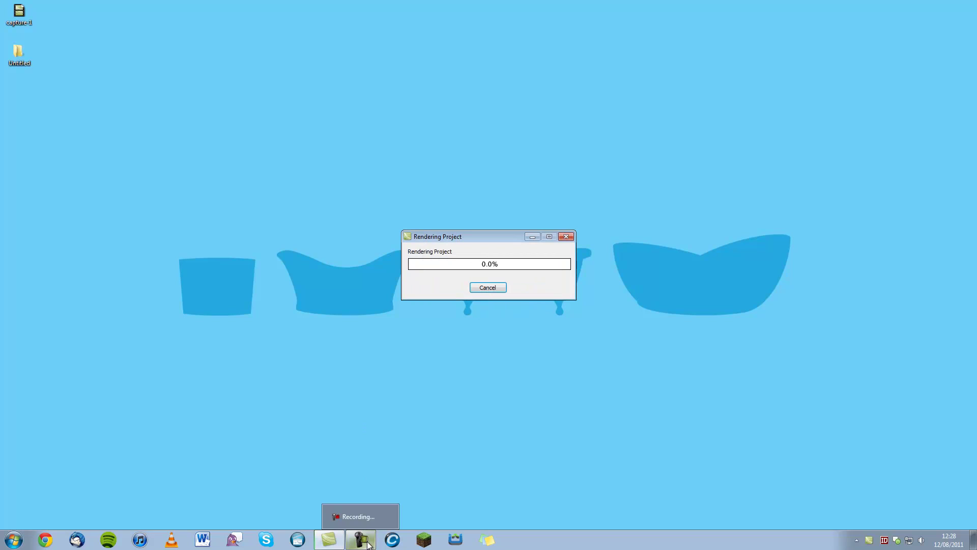
left_click(362, 544)
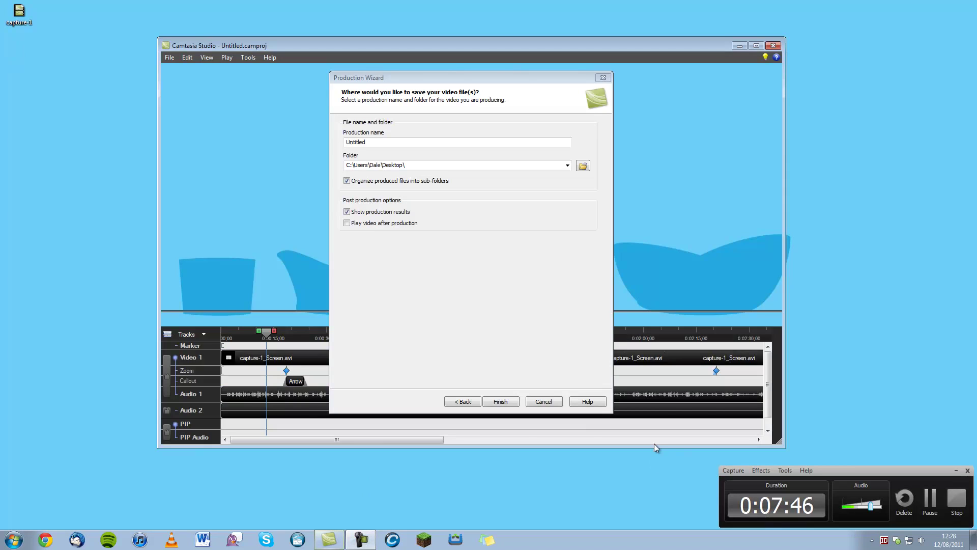
left_click(544, 401)
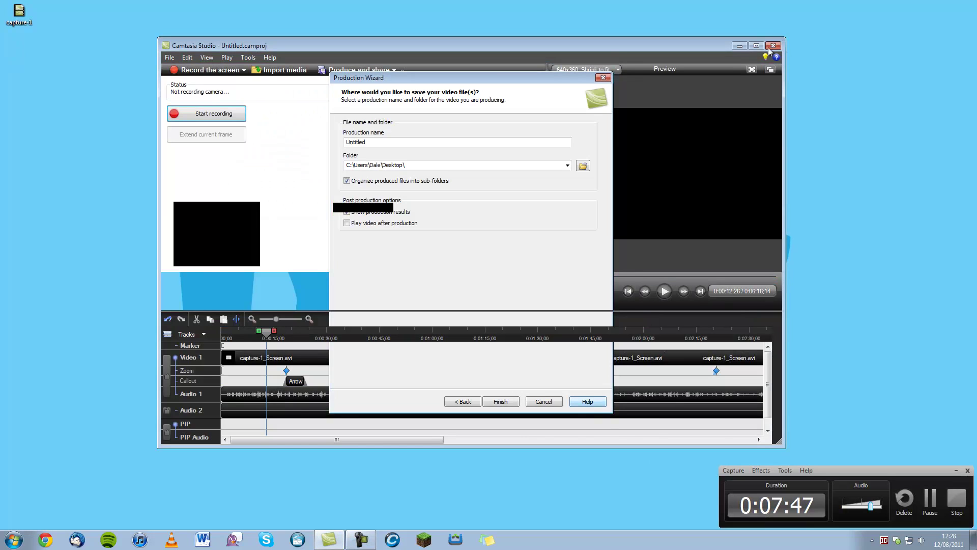
Minimize the editor, move the recorder window to the middle of the desktop and view its capture, effects and tools options.
left_click(740, 46)
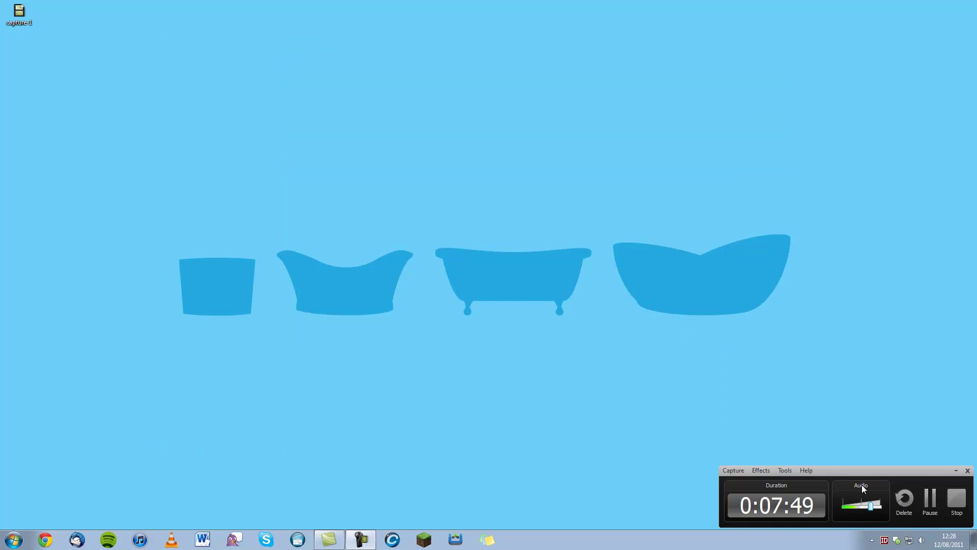
left_click_drag(863, 472, 491, 214)
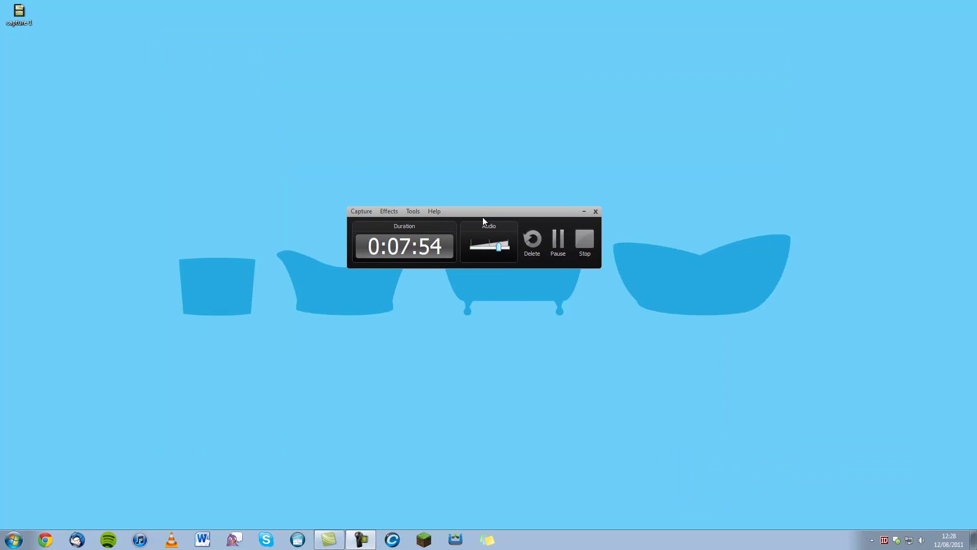
left_click(368, 213)
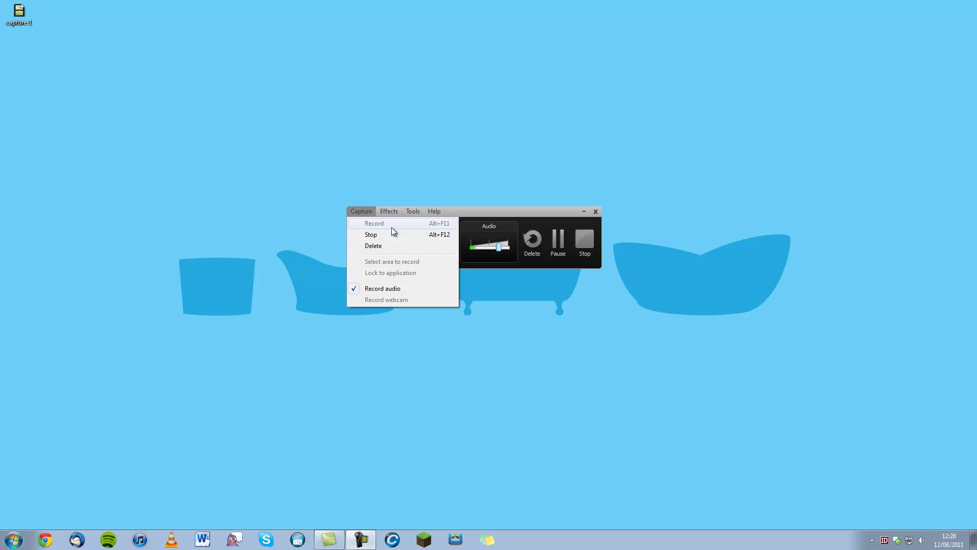
mouse_move(393, 213)
mouse_move(428, 224)
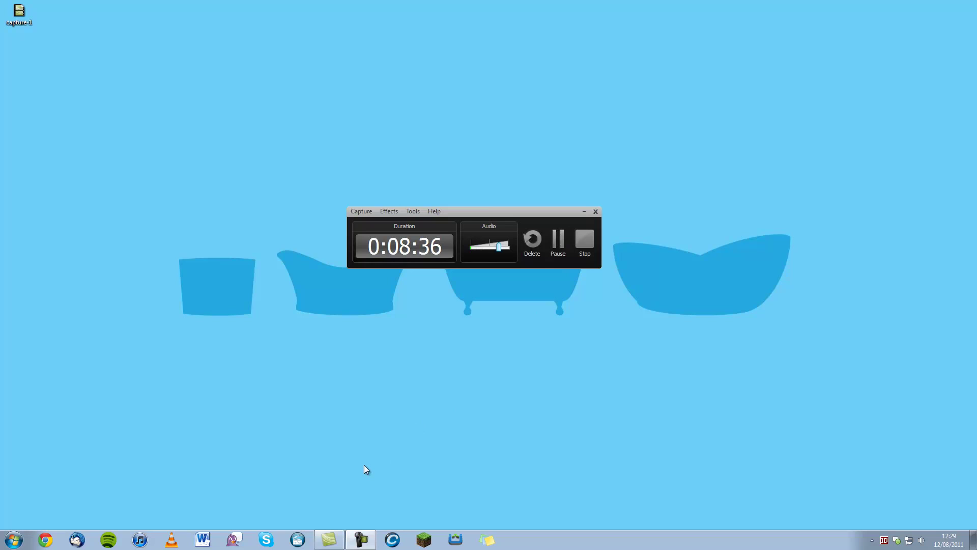
Switch back to the Camtasia Studio editor and move the recorder window clear of it.
left_click(345, 543)
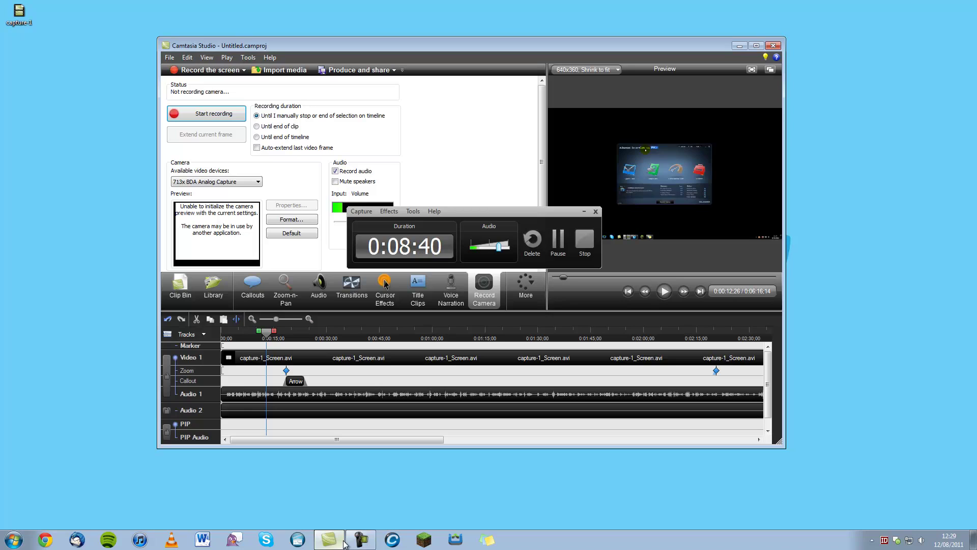
left_click(14, 14)
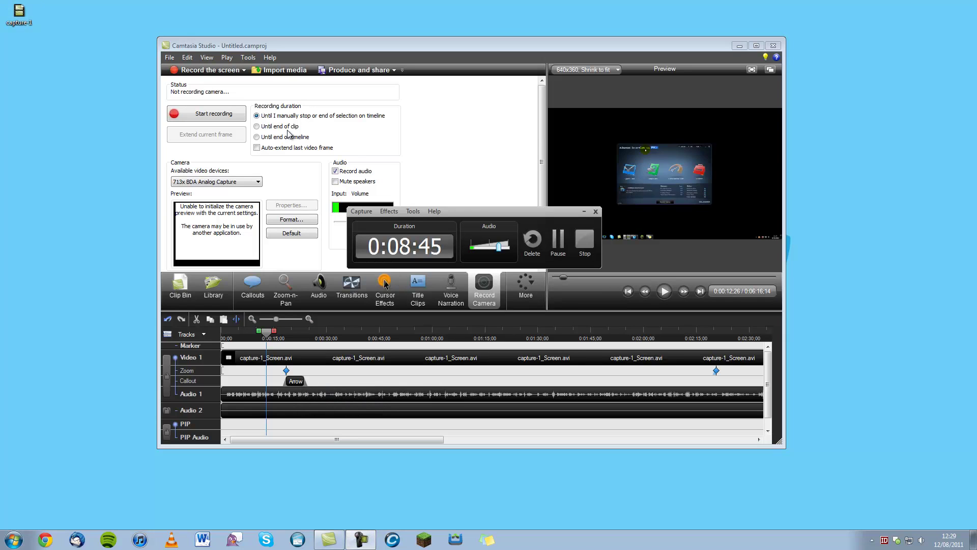
left_click(444, 161)
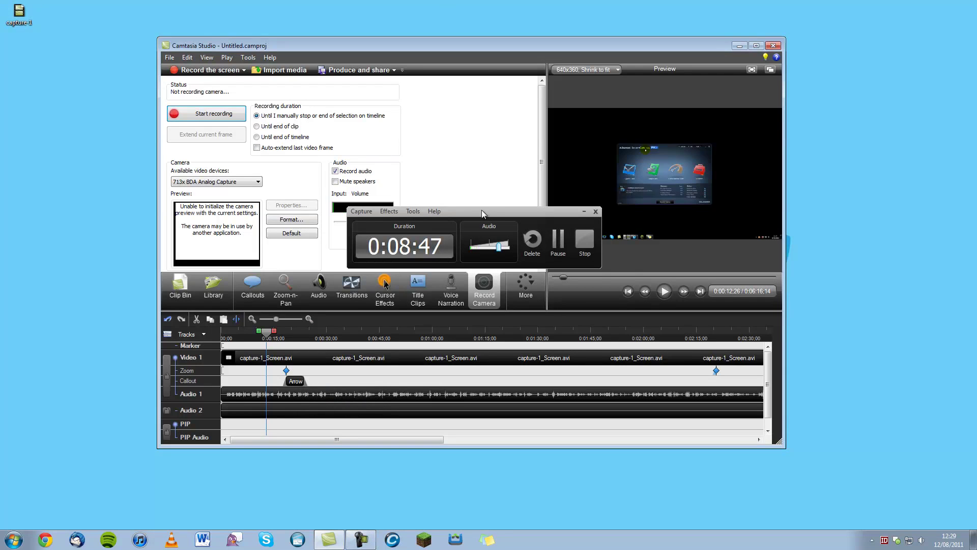
left_click_drag(482, 210, 514, 234)
left_click_drag(595, 324, 851, 462)
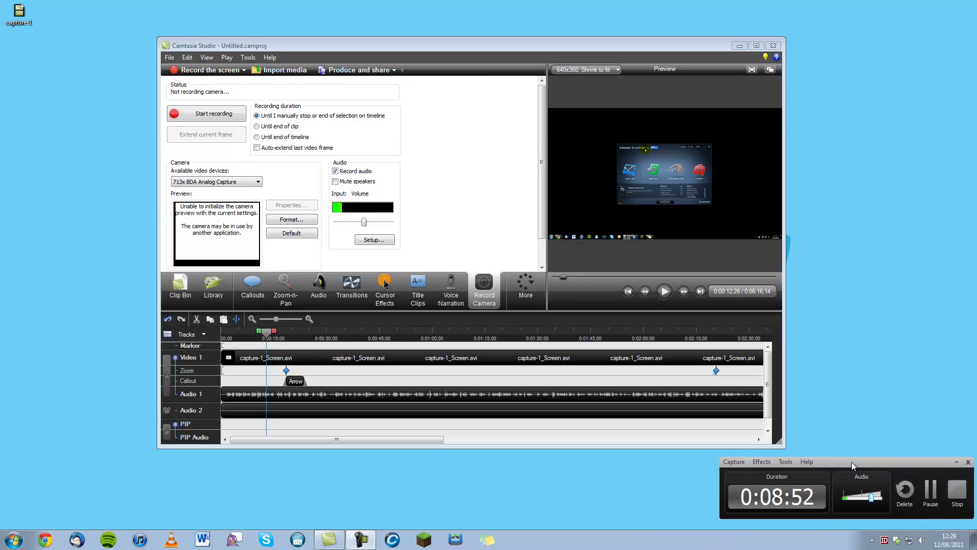